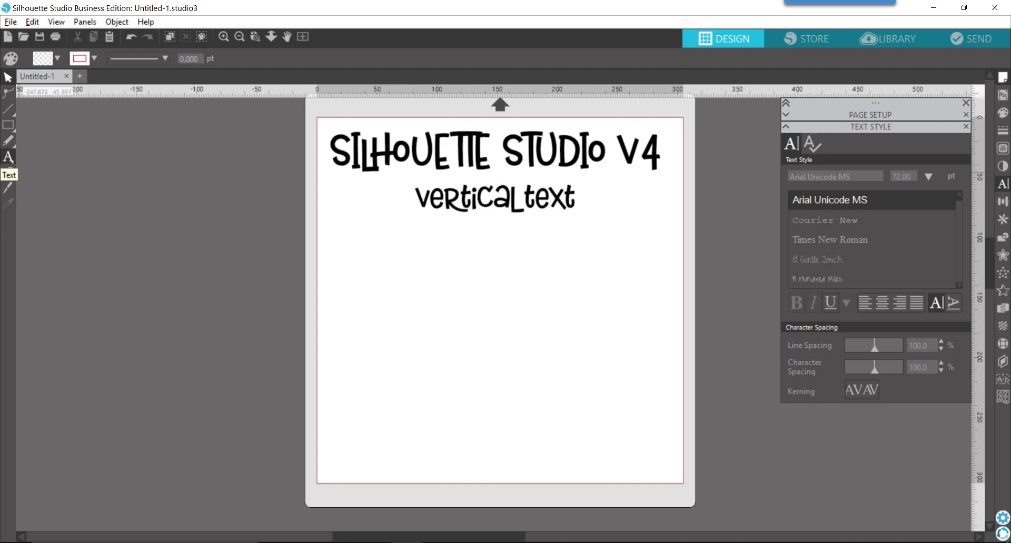
- Type KAELYNN as a new horizontal text object on the left of the page
{"action": "left_click", "coordinate": [10, 158]}
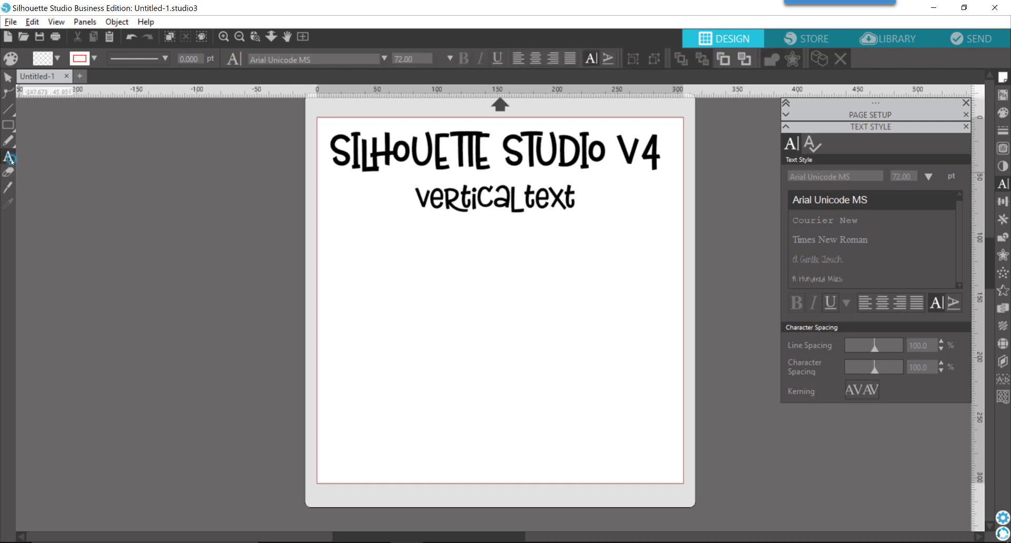
{"action": "left_click", "coordinate": [375, 326]}
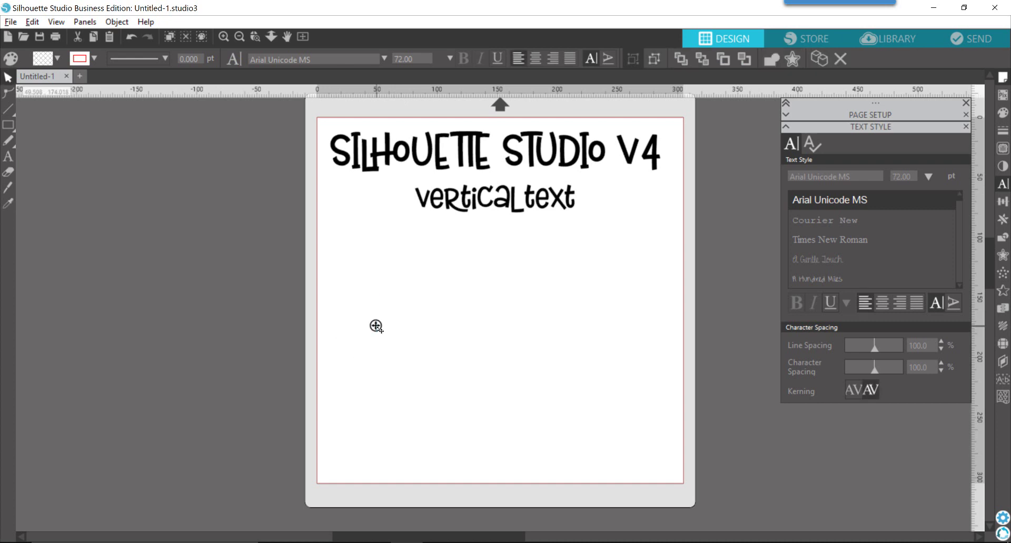
{"action": "type", "text": "KAEL"}
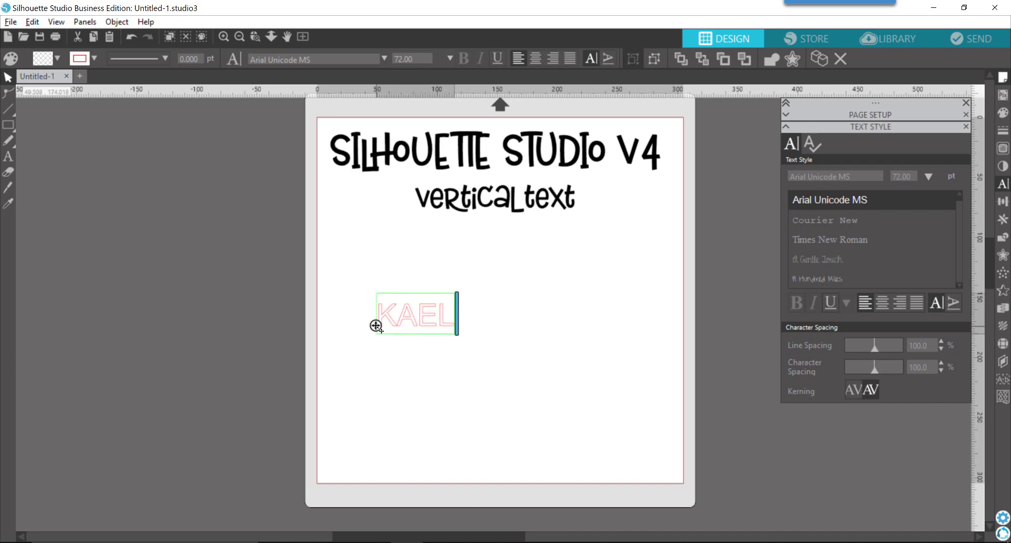
{"action": "type", "text": "YNN"}
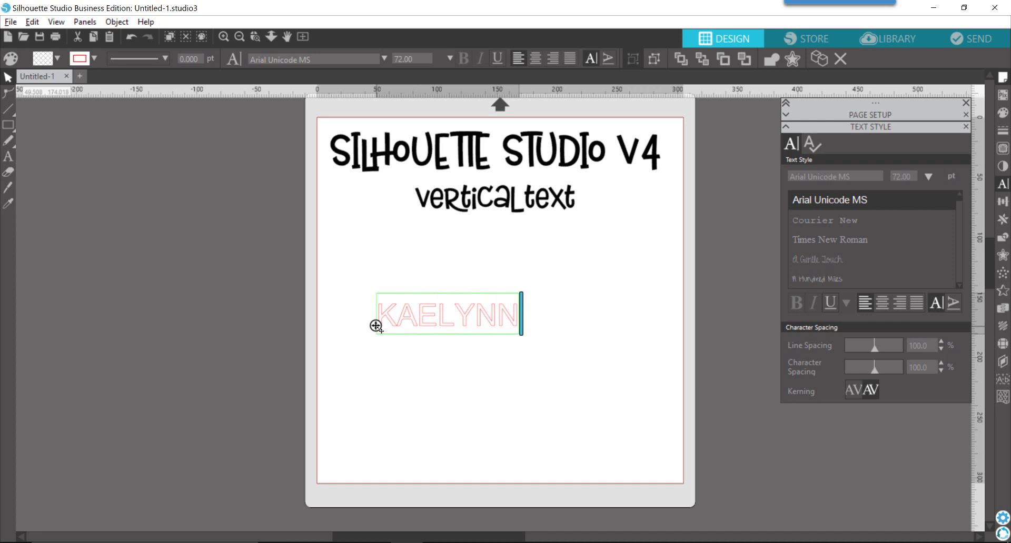
{"action": "left_click", "coordinate": [465, 371]}
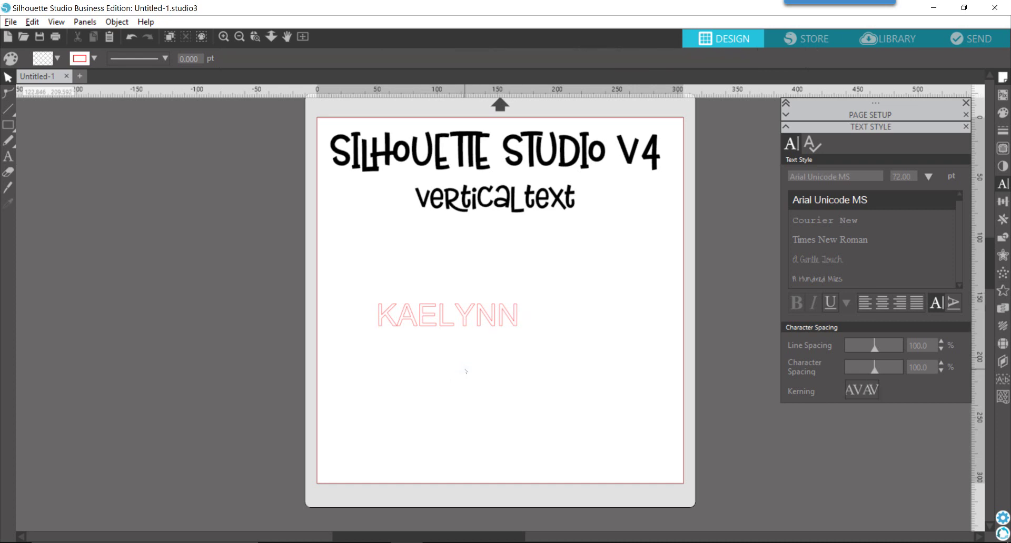
- Switch the KAELYNN text to vertical orientation, about 34.032 × 118.579 mm
{"action": "left_click", "coordinate": [475, 320]}
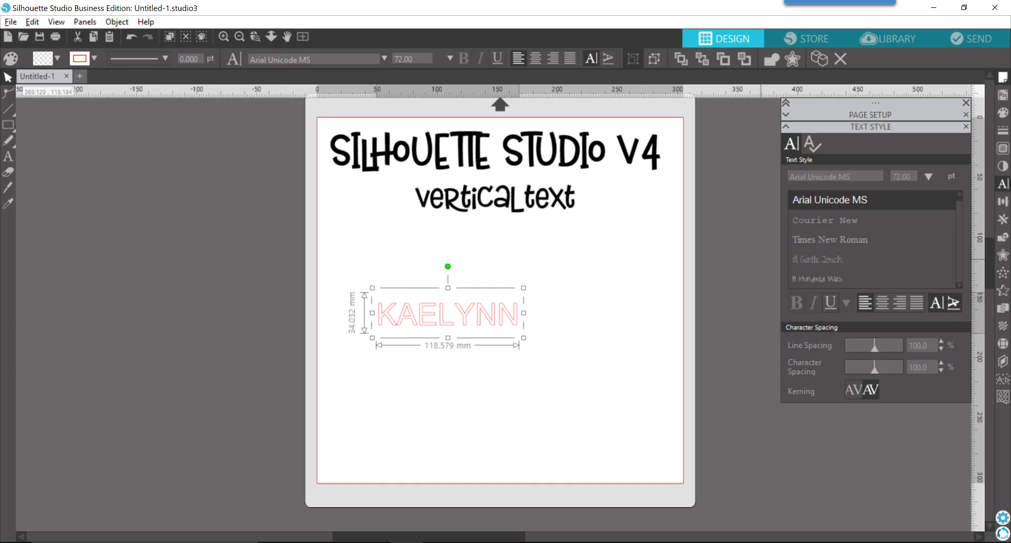
{"action": "left_click", "coordinate": [955, 303]}
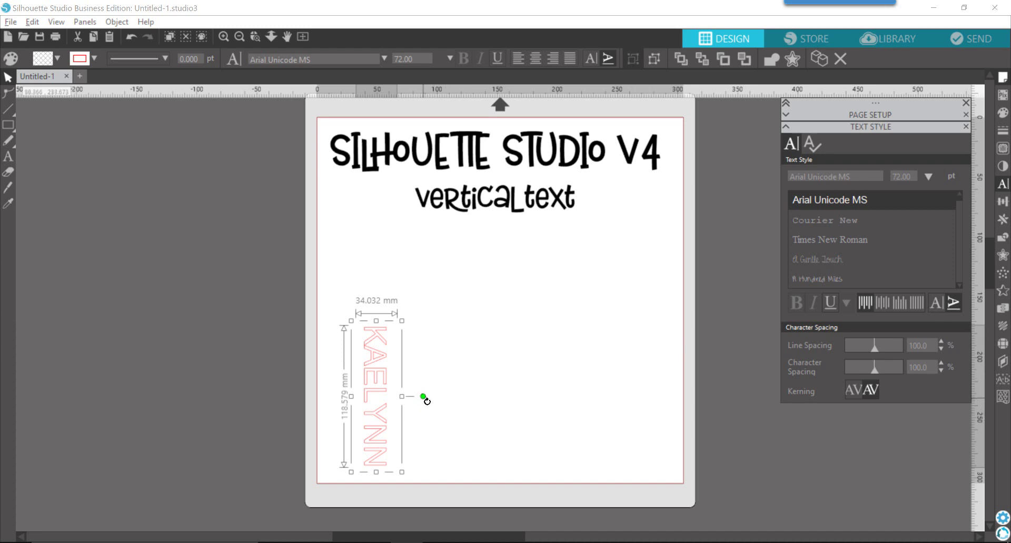
- Restore KAELYNN to horizontal after a stray rotation and move it up beneath the title
{"action": "left_click_drag", "start_coordinate": [423, 398], "coordinate": [252, 407]}
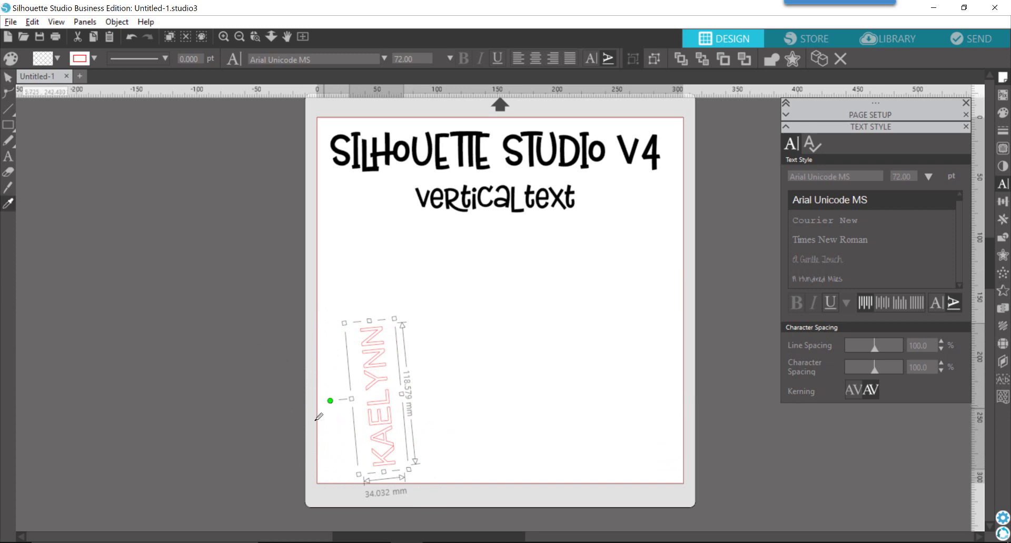
{"action": "key", "text": "ctrl+z"}
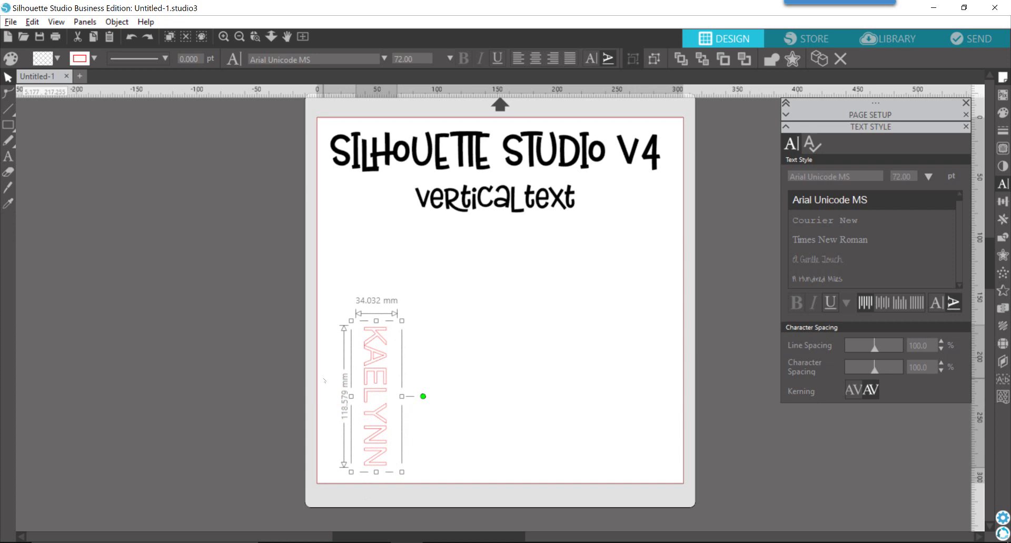
{"action": "key", "text": "ctrl+y"}
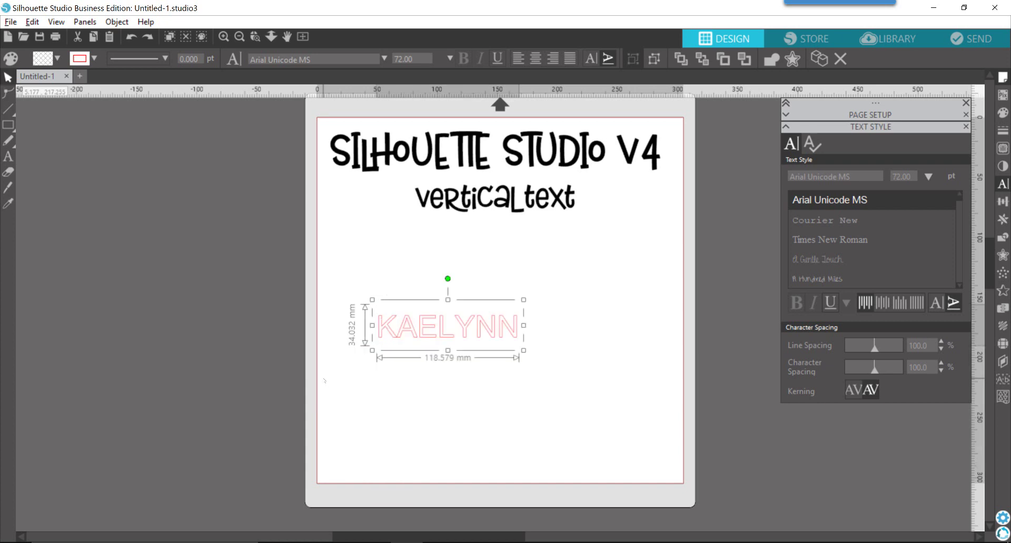
{"action": "left_click_drag", "start_coordinate": [485, 334], "coordinate": [530, 289]}
{"action": "left_click", "coordinate": [483, 372]}
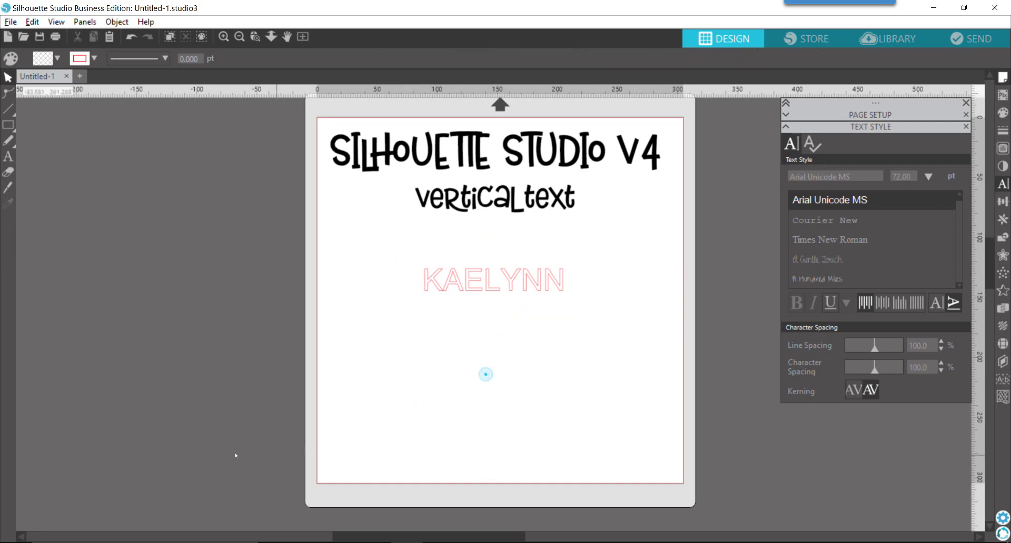
- Add a new text object near the left edge with KAELYNN typed one letter per line
{"action": "left_click", "coordinate": [8, 157]}
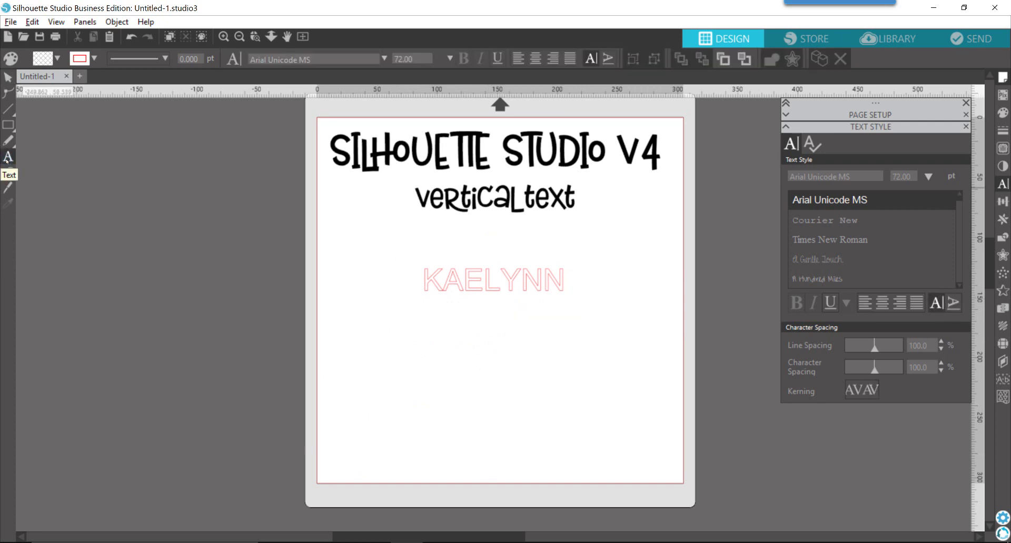
{"action": "left_click", "coordinate": [340, 251]}
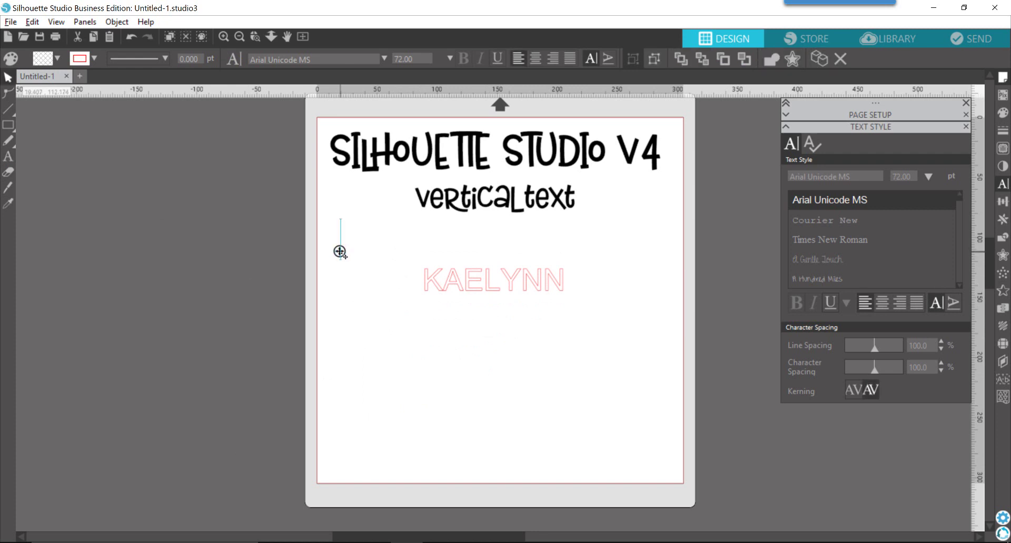
{"action": "type", "text": "K"}
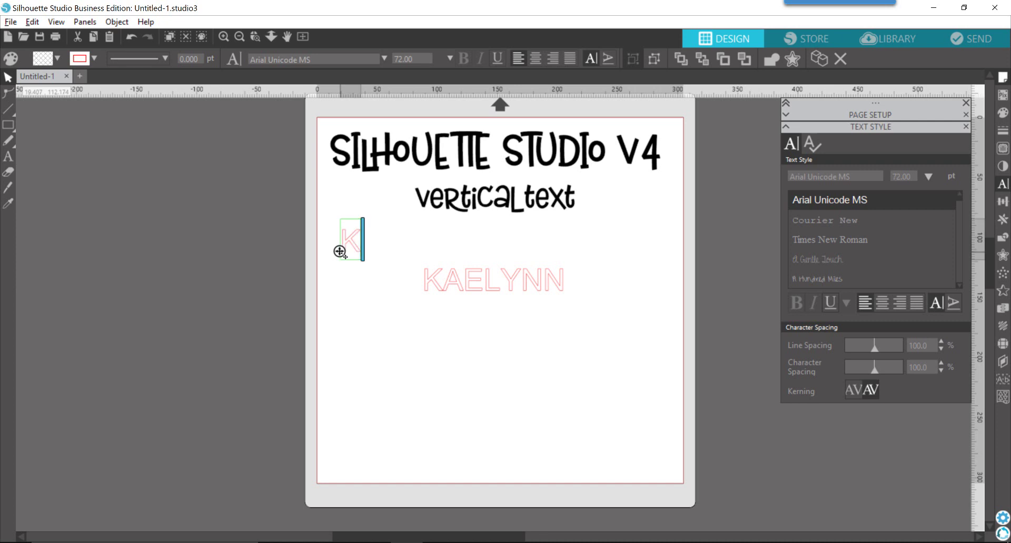
{"action": "type", "text": "S"}
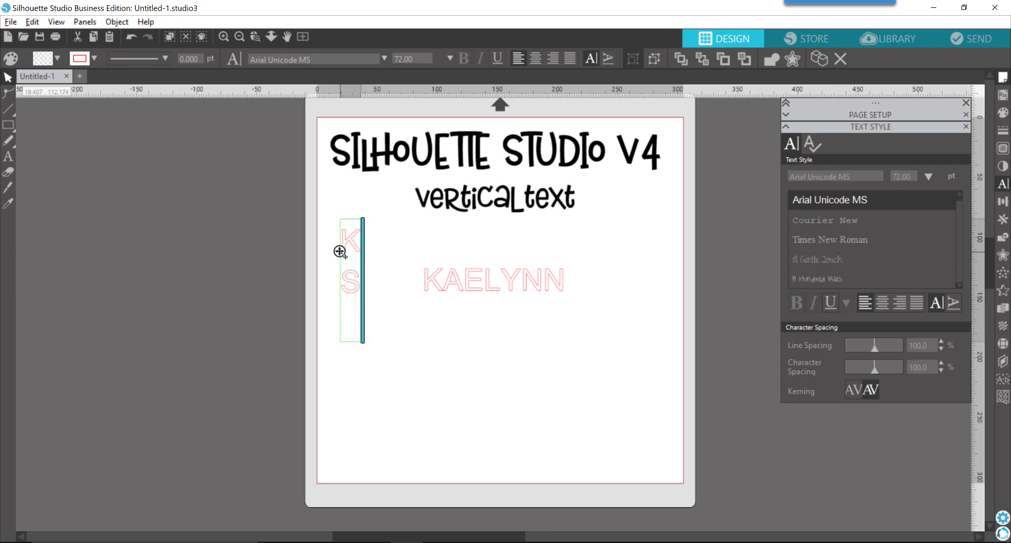
{"action": "key", "text": "BackSpace"}
{"action": "type", "text": "A"}
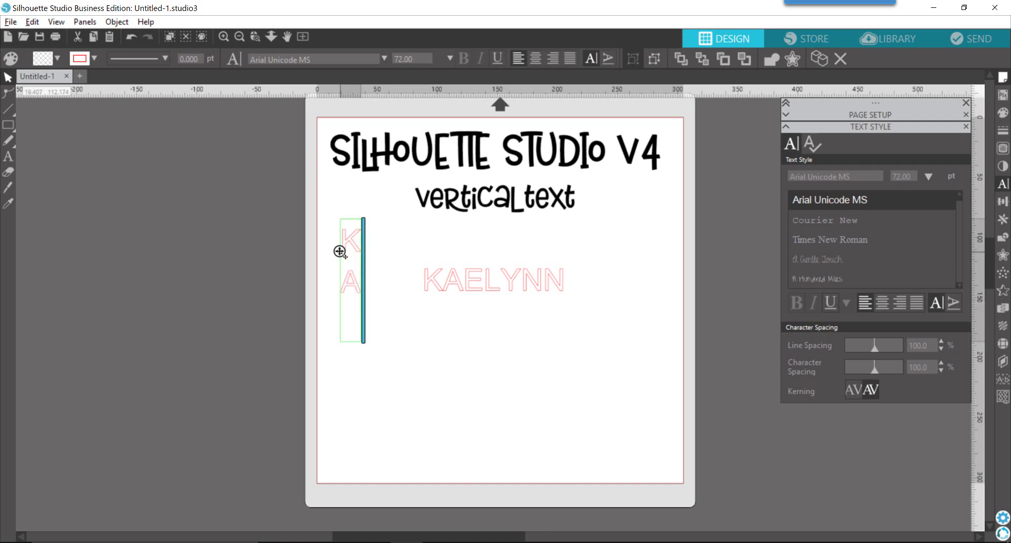
{"action": "type", "text": "ELY"}
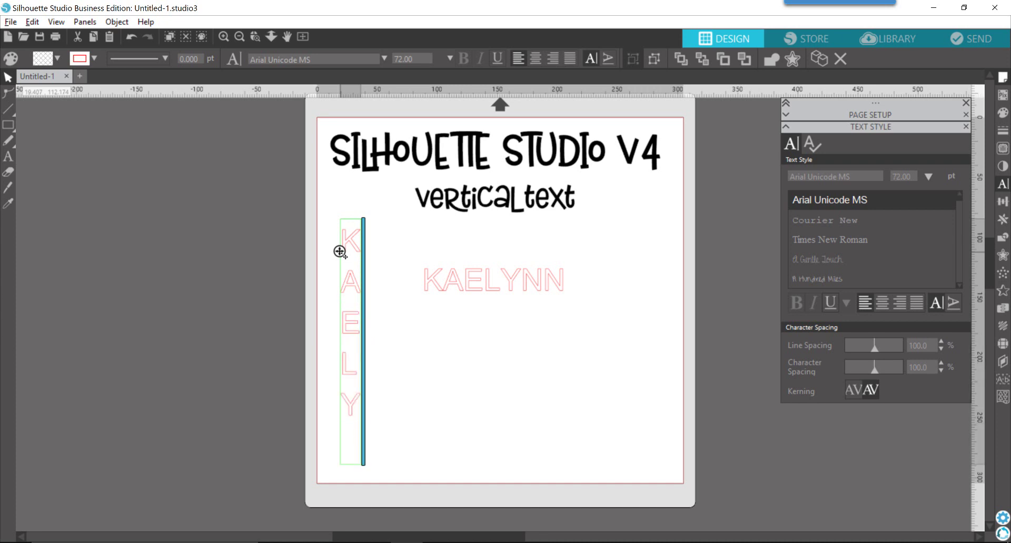
{"action": "type", "text": "NN"}
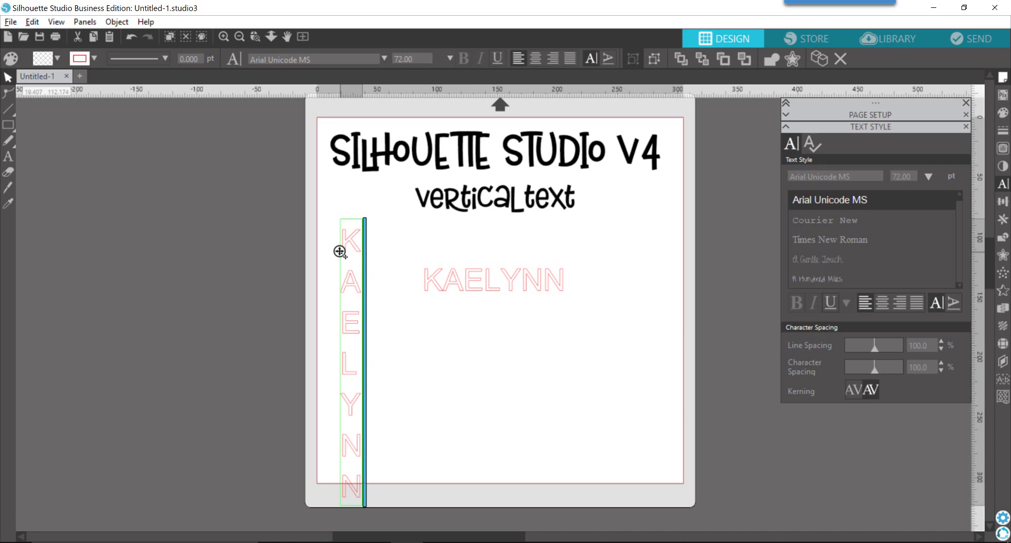
{"action": "left_click", "coordinate": [411, 366]}
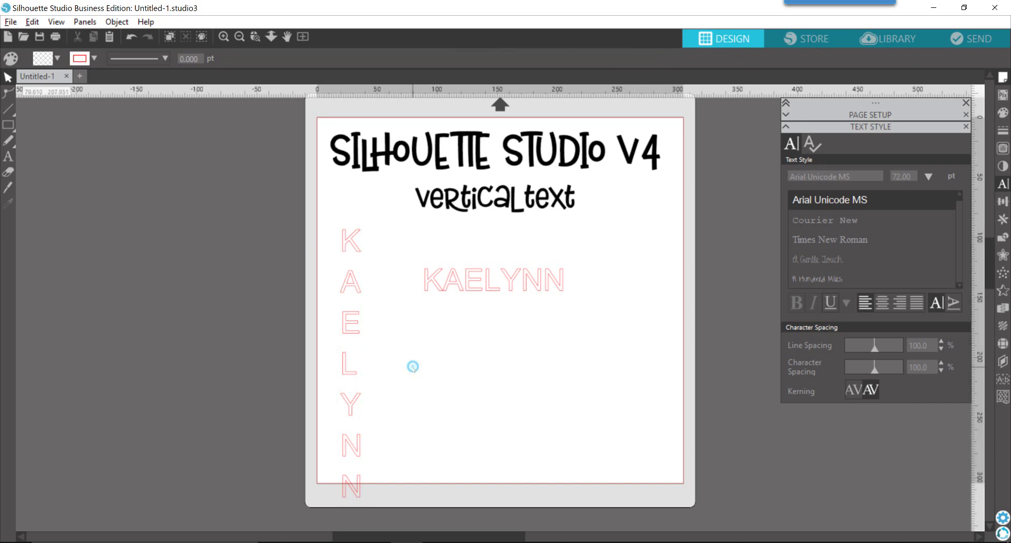
- Move the stacked KAELYNN up and left along the page's left side
{"action": "left_click", "coordinate": [353, 331]}
{"action": "left_click_drag", "start_coordinate": [354, 314], "coordinate": [346, 275]}
{"action": "left_click", "coordinate": [370, 372]}
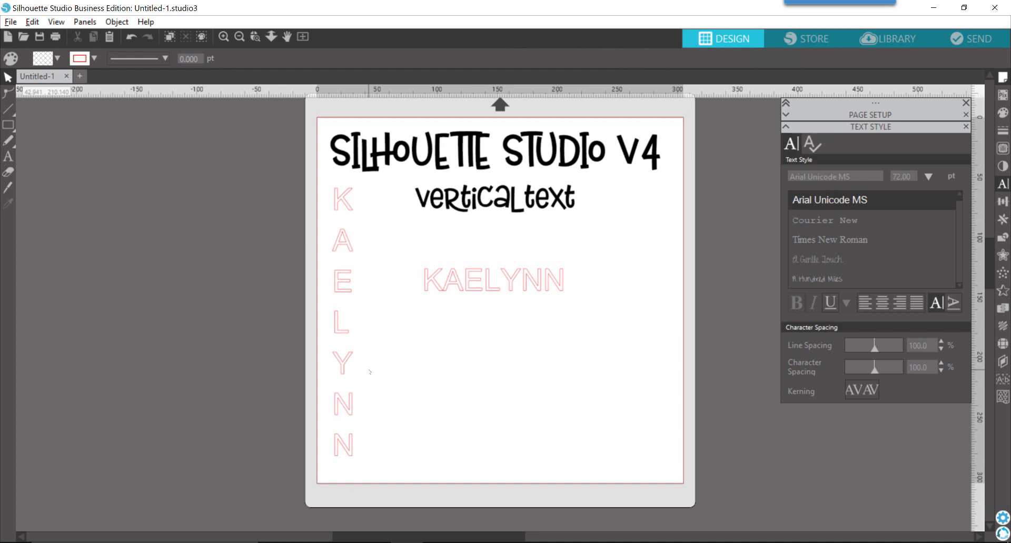
- Narrow the horizontal KAELYNN's text box so it wraps one letter per line, 27.365 × 238.224 mm
{"action": "left_click", "coordinate": [483, 289]}
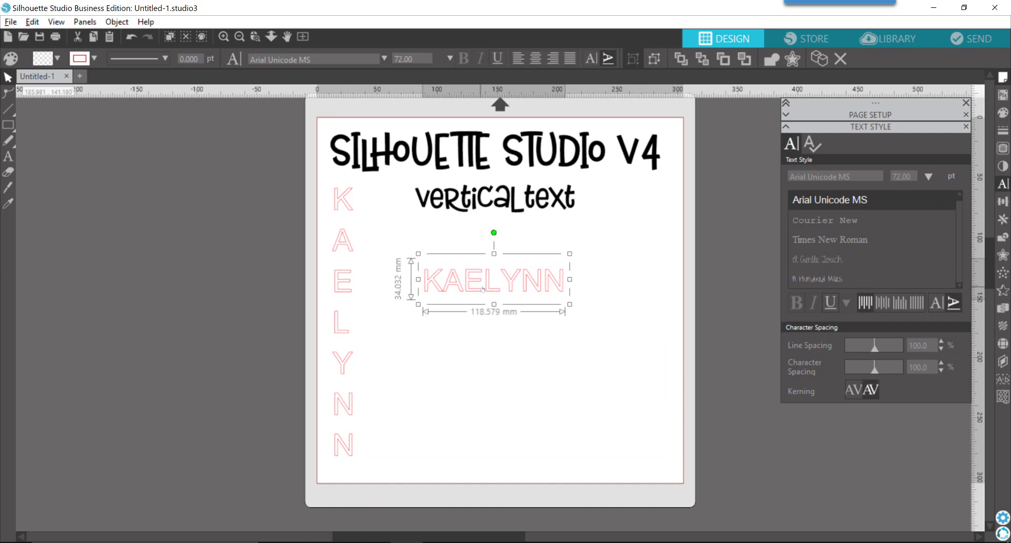
{"action": "double_click", "coordinate": [472, 290]}
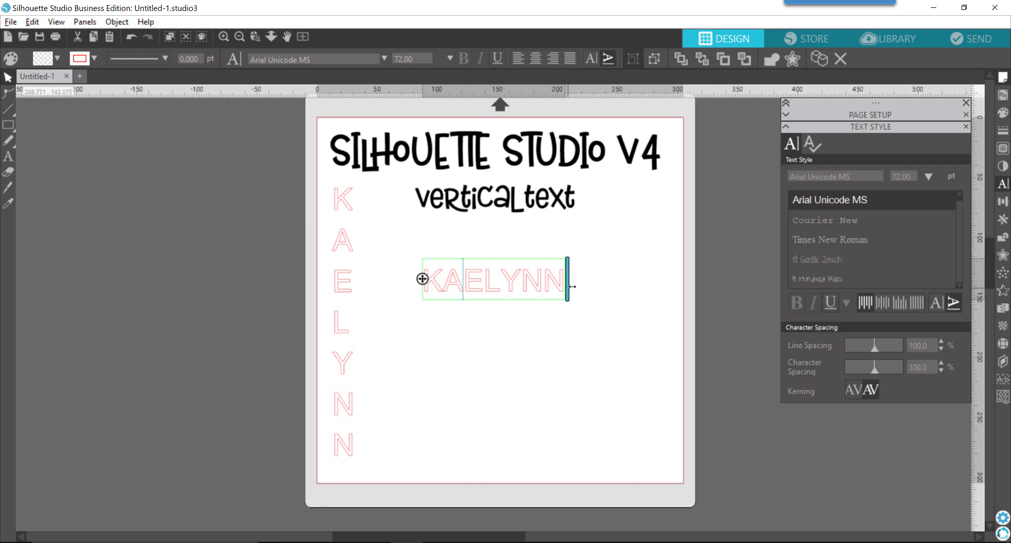
{"action": "left_click_drag", "start_coordinate": [572, 286], "coordinate": [438, 243]}
{"action": "left_click", "coordinate": [483, 298]}
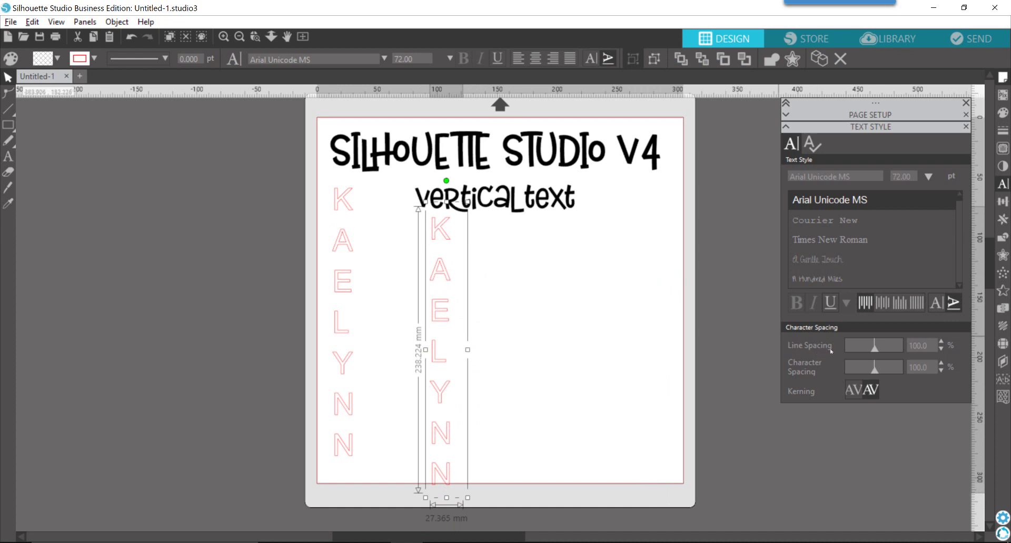
- Set the column's line spacing to 65% (about 166.757 mm tall) and nudge it down-right
{"action": "left_click_drag", "start_coordinate": [874, 350], "coordinate": [865, 349]}
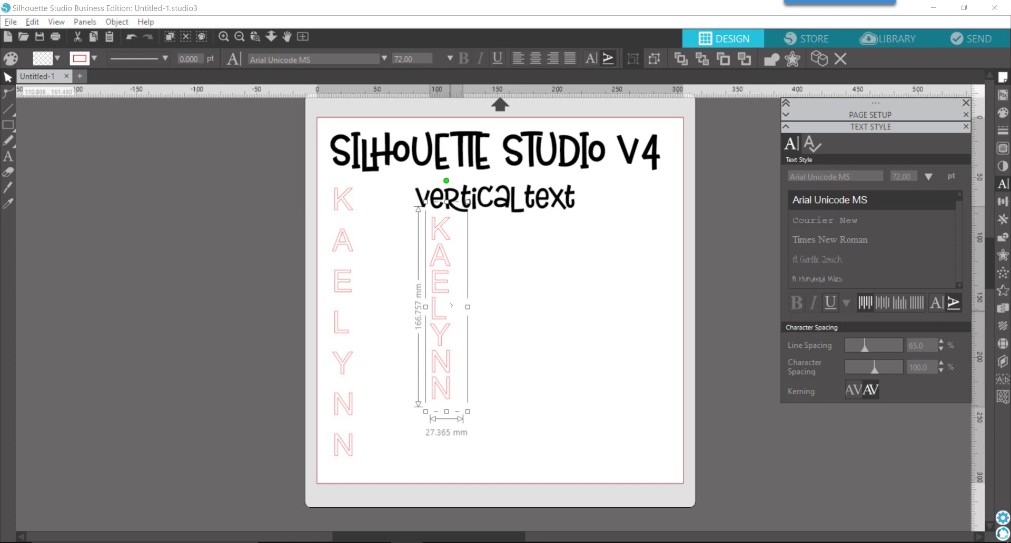
{"action": "left_click_drag", "start_coordinate": [447, 289], "coordinate": [460, 302]}
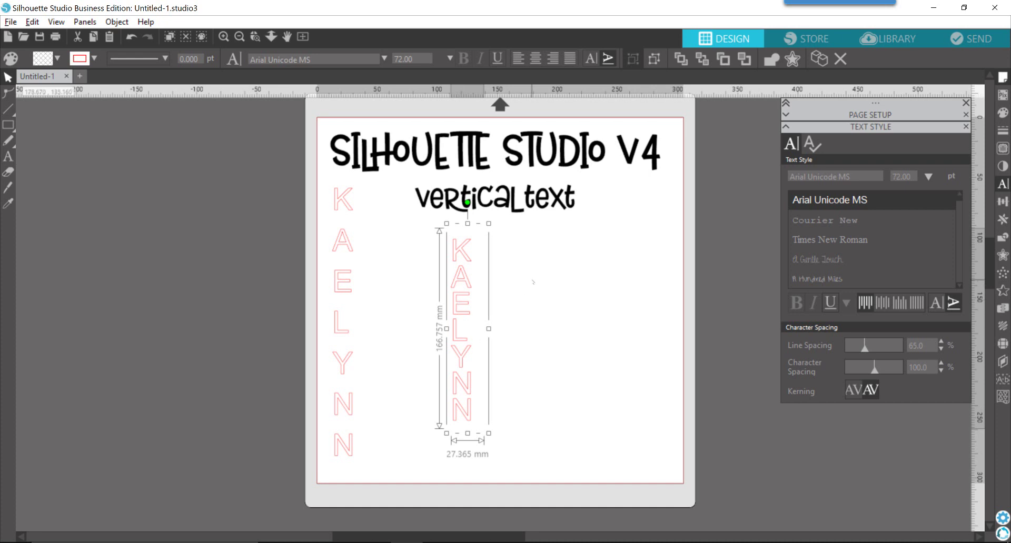
- Make the 'vertical text' title run vertically, positioned right of the middle KAELYNN column
{"action": "left_click_drag", "start_coordinate": [546, 197], "coordinate": [631, 203]}
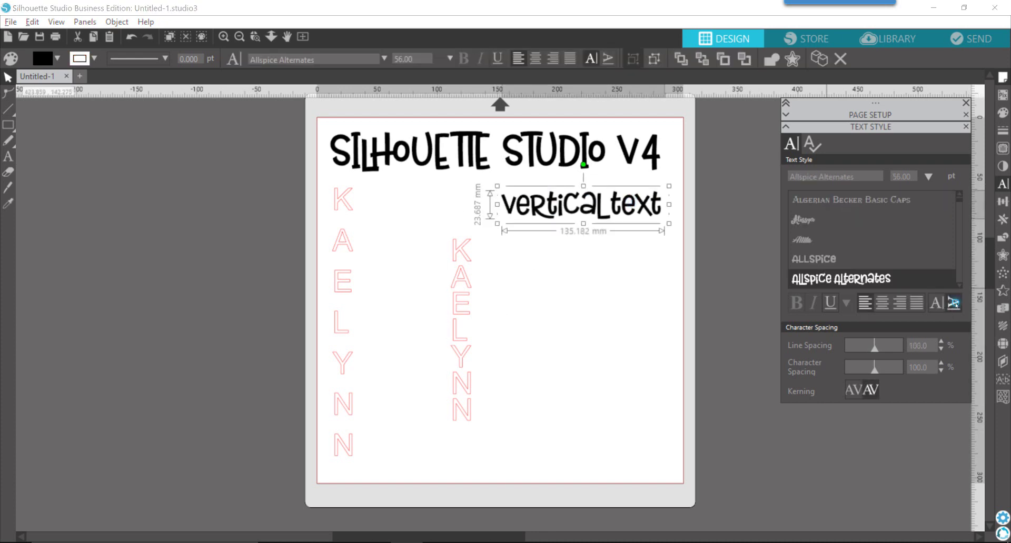
{"action": "left_click", "coordinate": [952, 303]}
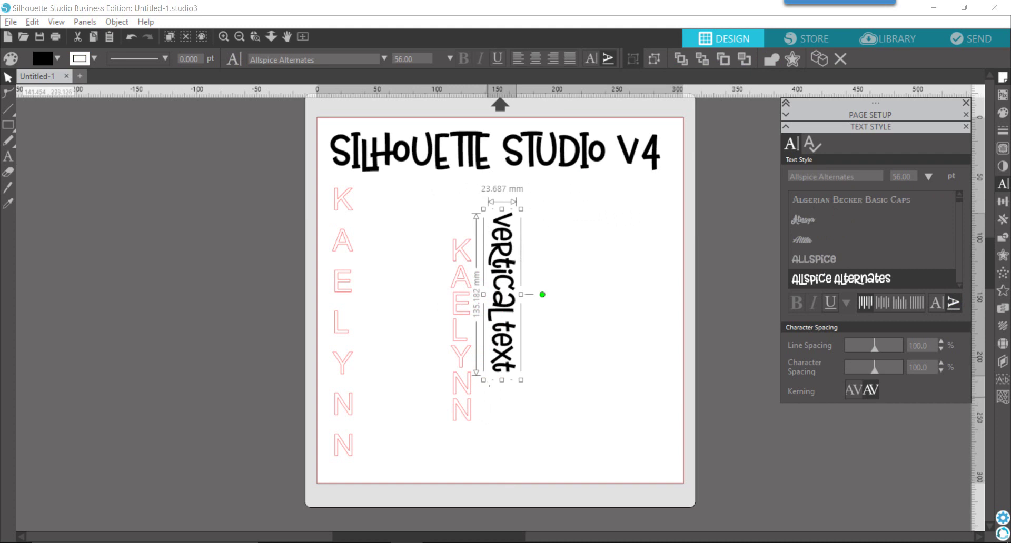
{"action": "left_click_drag", "start_coordinate": [509, 296], "coordinate": [565, 297]}
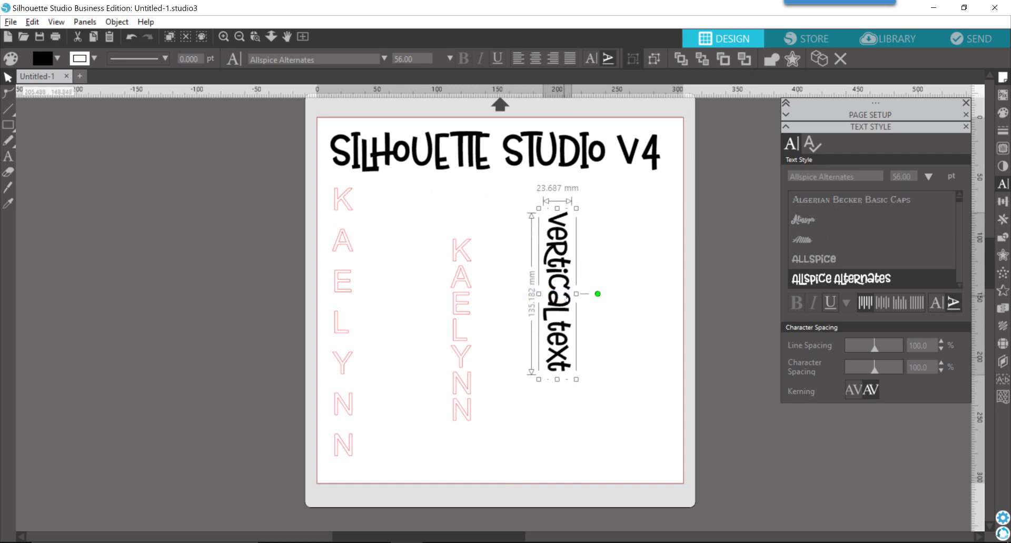